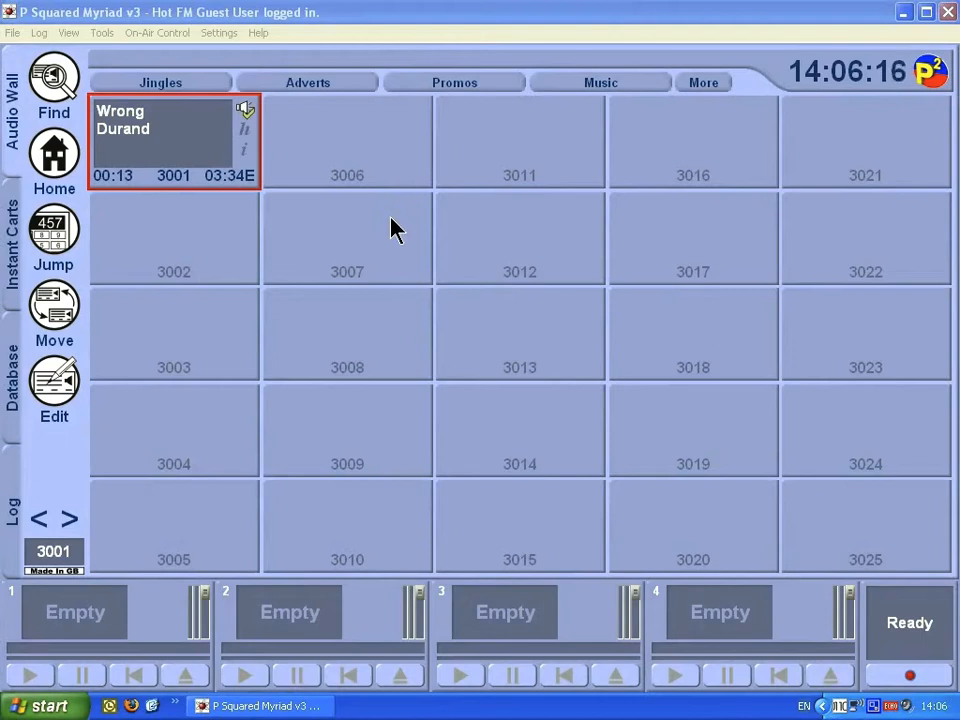
Record audio directly into empty cart 3007, stop the recording and discard it without saving.
{"action": "left_click", "coordinate": [389, 218]}
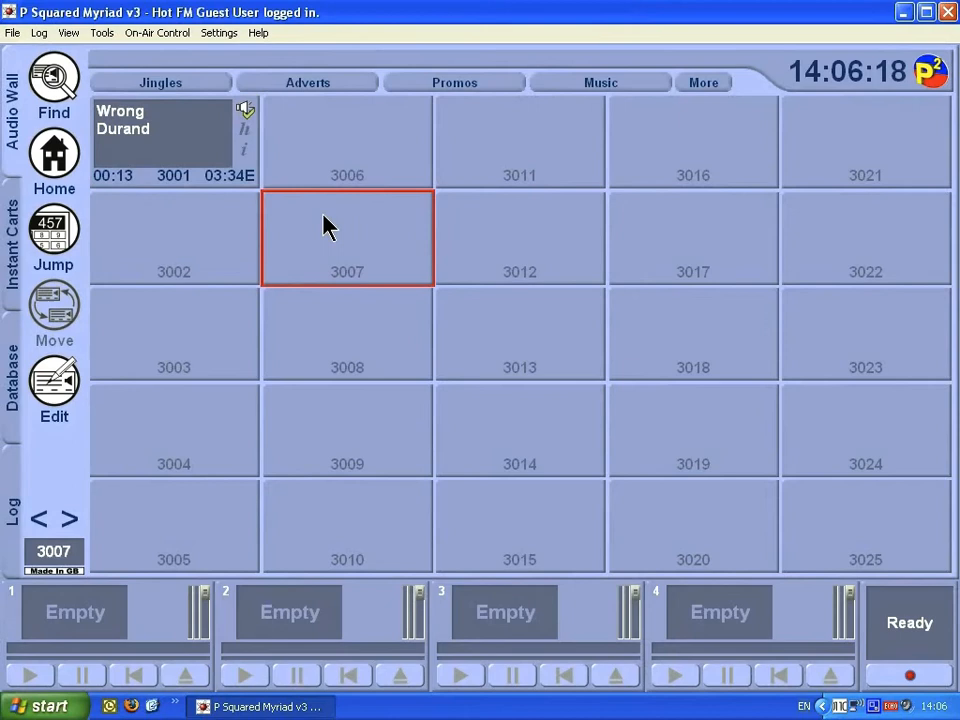
{"action": "right_click", "coordinate": [371, 236]}
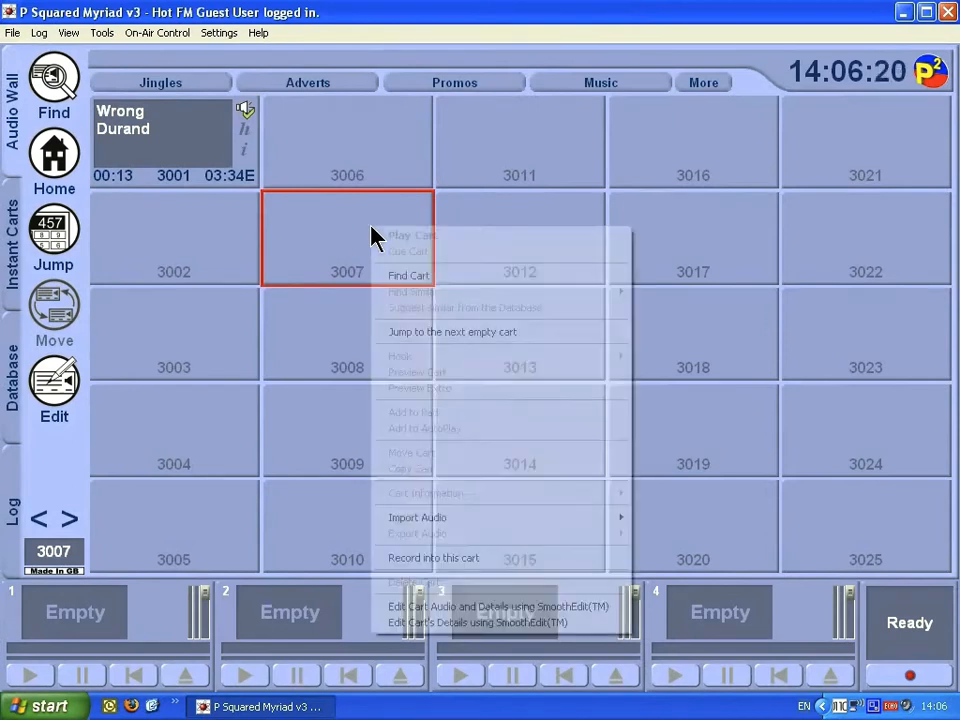
{"action": "left_click", "coordinate": [497, 559]}
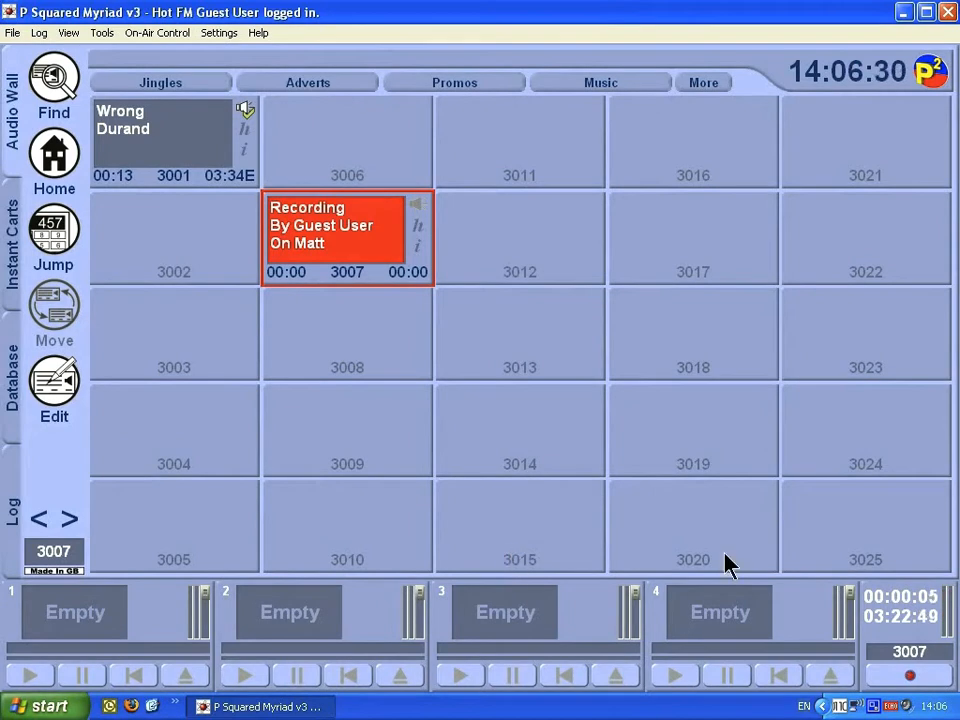
{"action": "left_click", "coordinate": [905, 681]}
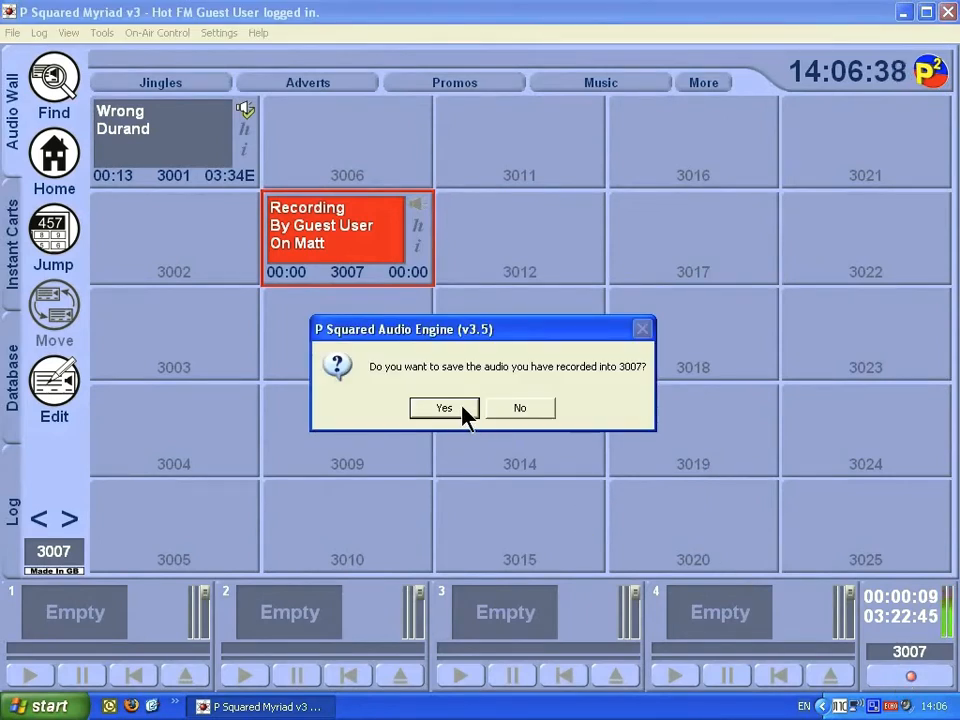
{"action": "left_click", "coordinate": [520, 408]}
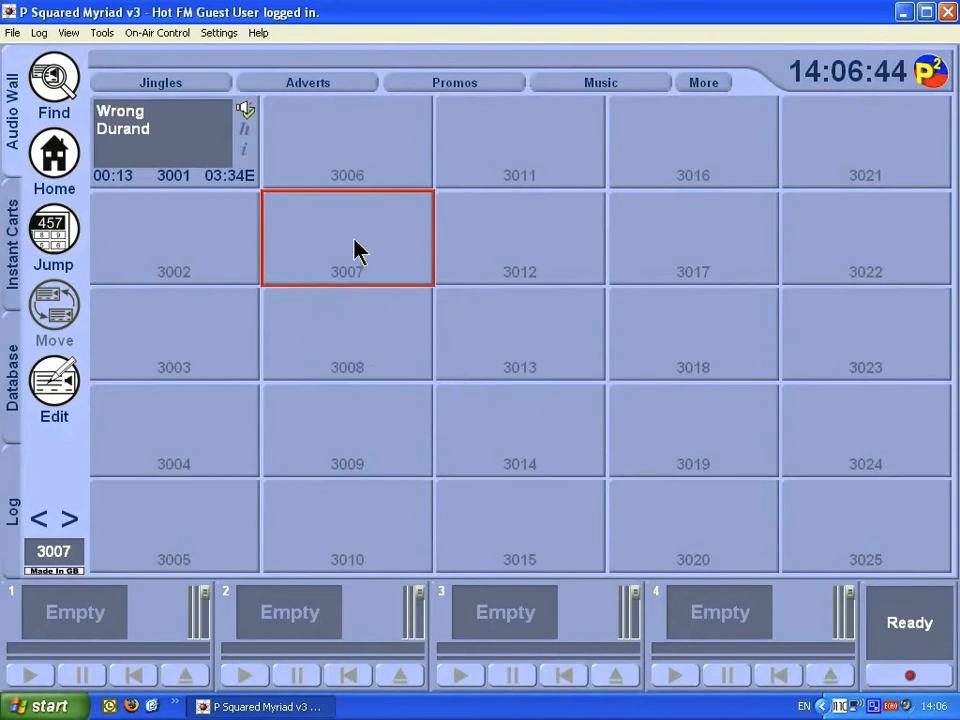
Make a short recording with the recorder's own default cart, stop it and discard the audio.
{"action": "left_click", "coordinate": [922, 676]}
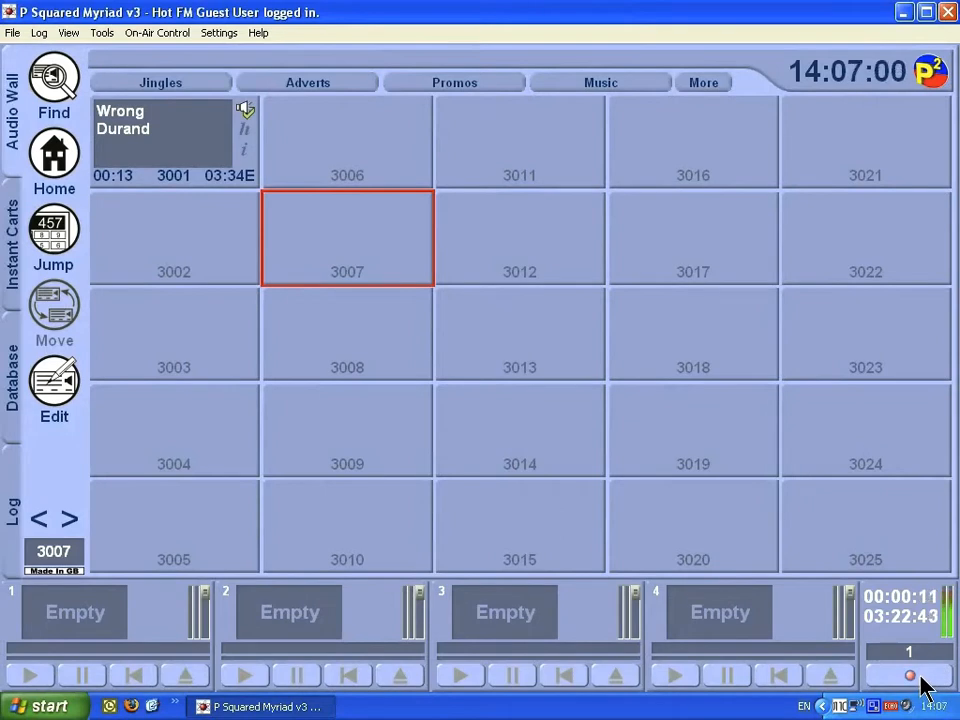
{"action": "left_click", "coordinate": [920, 677]}
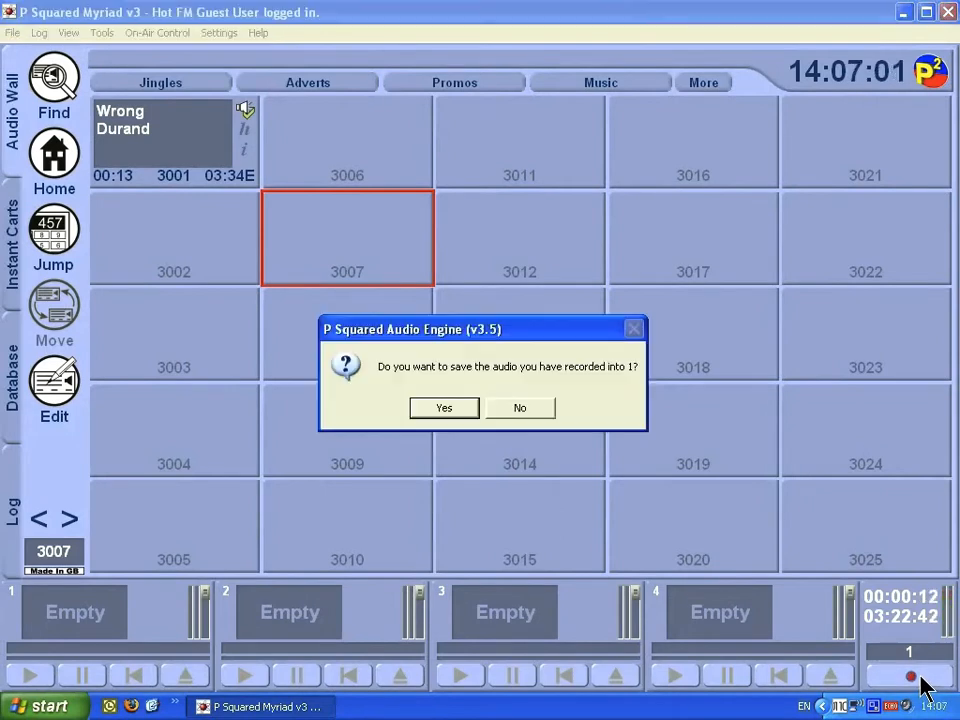
{"action": "left_click", "coordinate": [517, 412]}
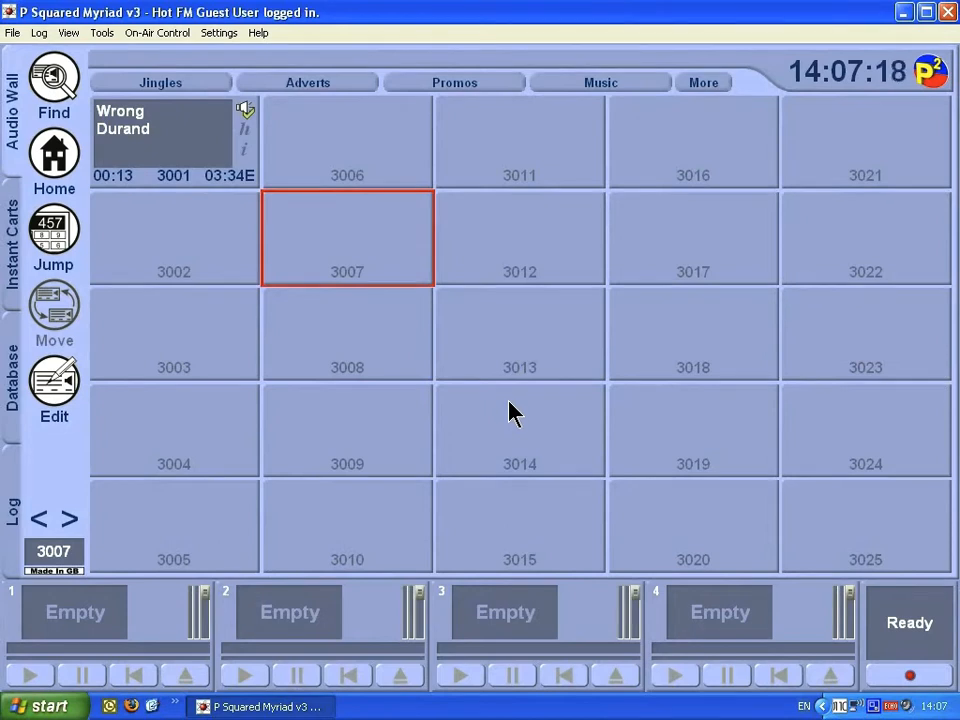
Start the Import Wizard from empty cart 3002 and keep Import Audio files as the source.
{"action": "left_click", "coordinate": [197, 257]}
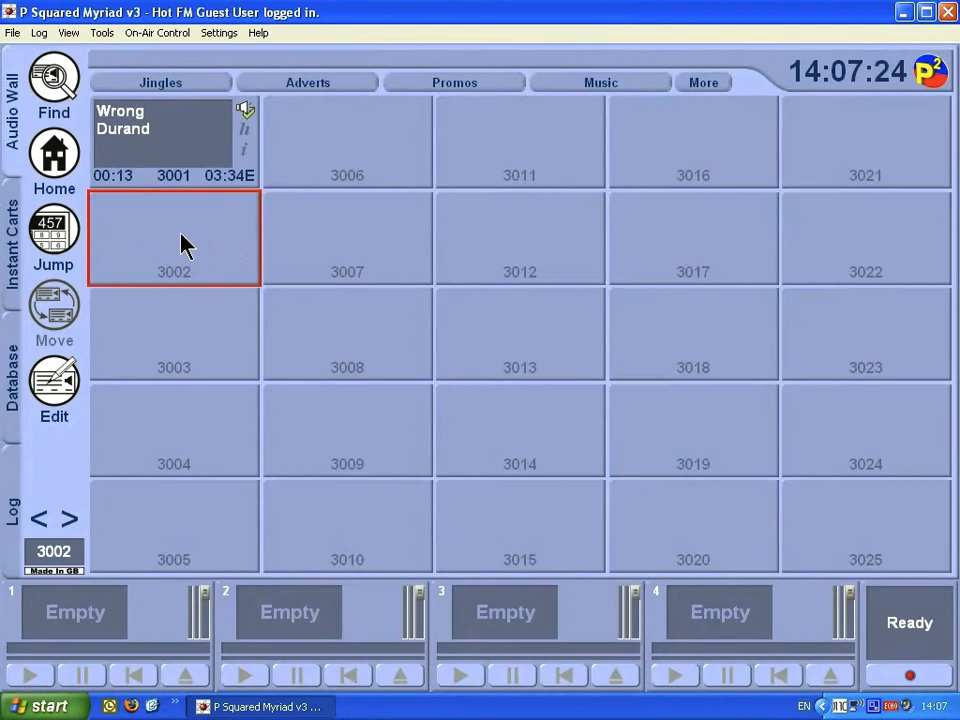
{"action": "right_click", "coordinate": [183, 244]}
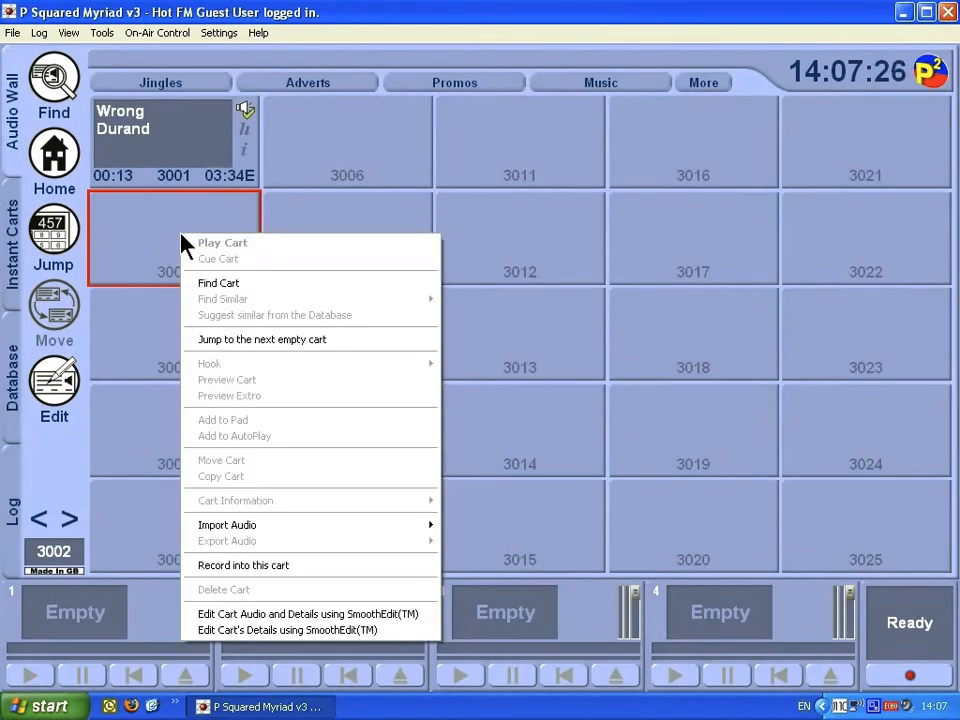
{"action": "mouse_move", "coordinate": [366, 531]}
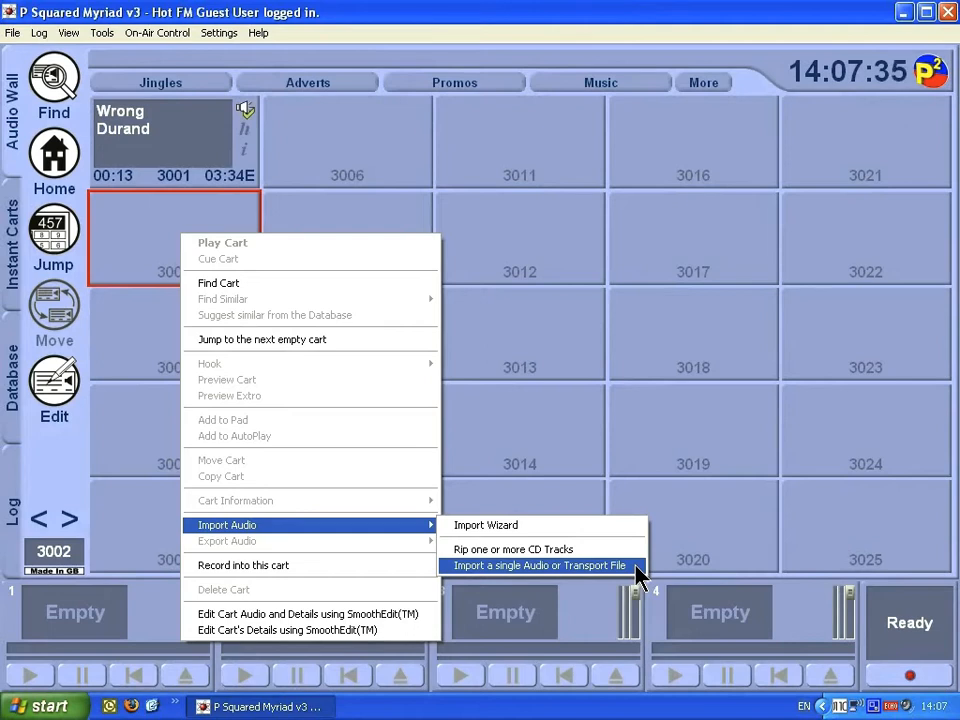
{"action": "left_click", "coordinate": [586, 528]}
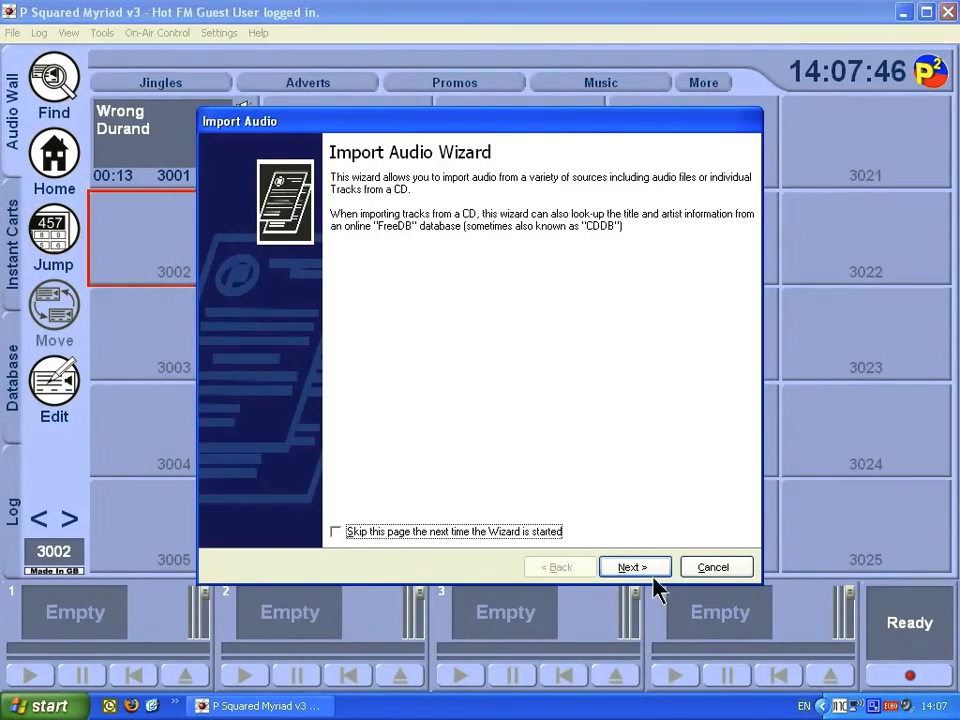
{"action": "left_click", "coordinate": [632, 567]}
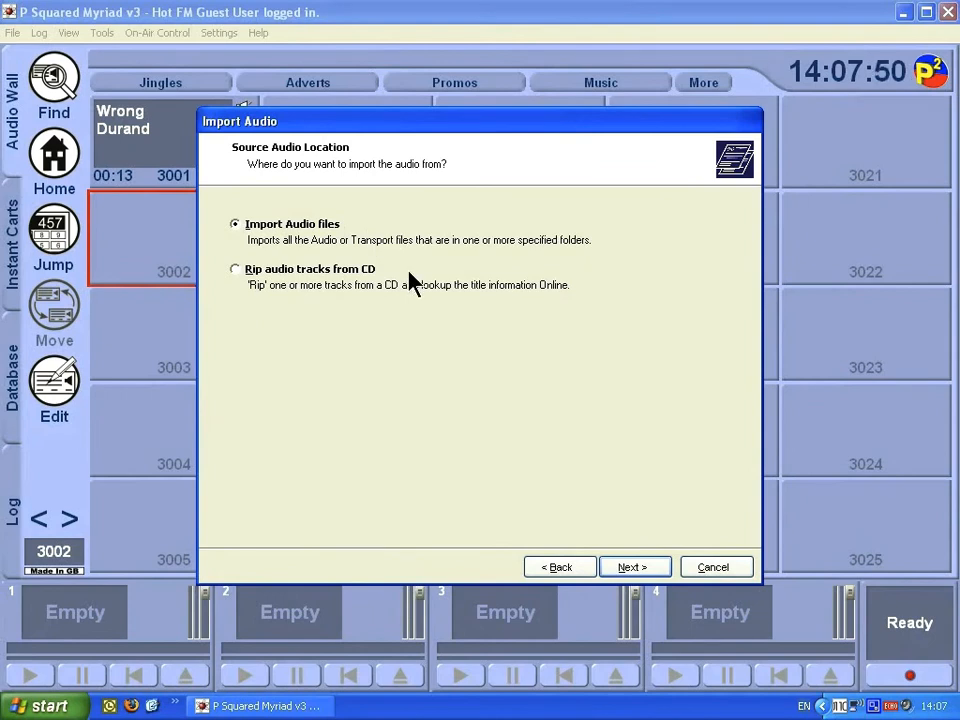
{"action": "left_click", "coordinate": [622, 569]}
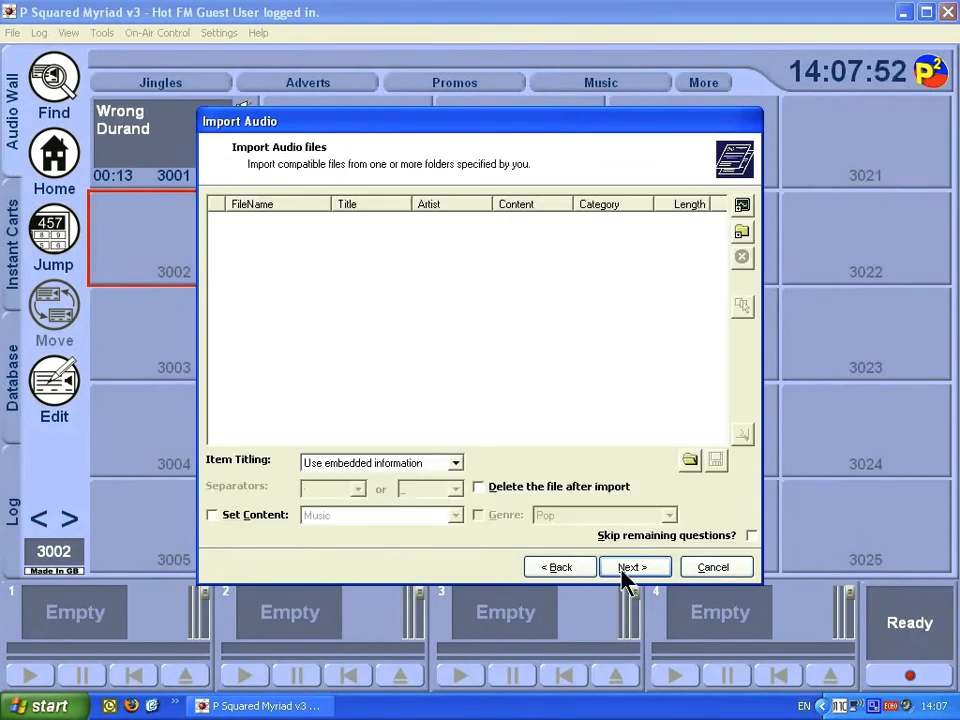
Add DanceTonight-Durand.mp3 and OMG-Kammerman.mp3 from the music folder on drive D to the import list.
{"action": "left_click", "coordinate": [741, 206]}
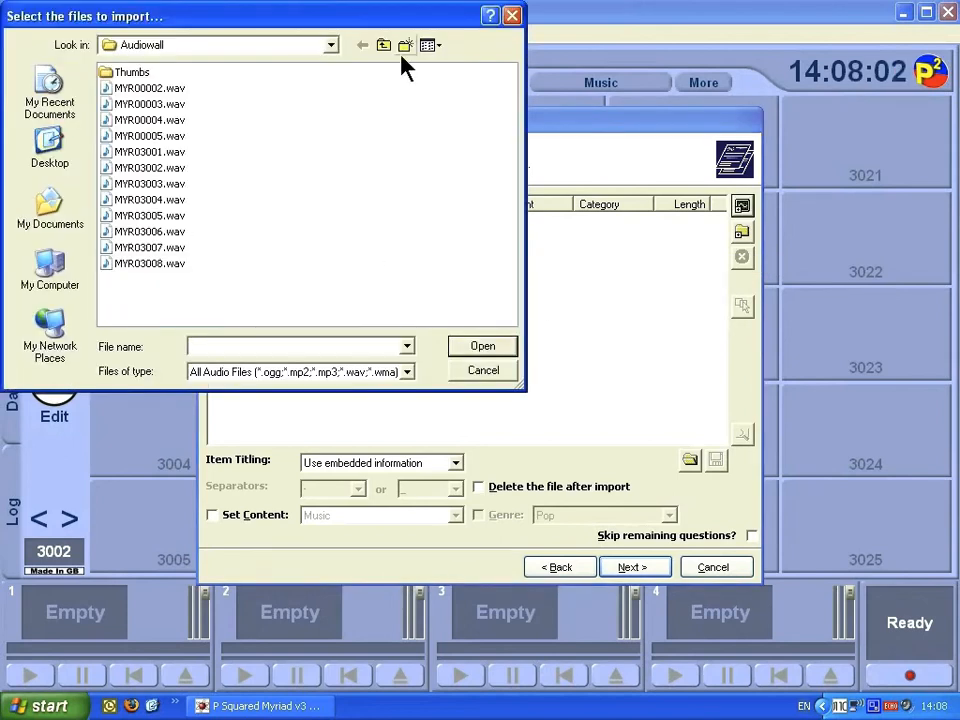
{"action": "left_click", "coordinate": [388, 44]}
{"action": "left_click", "coordinate": [388, 44]}
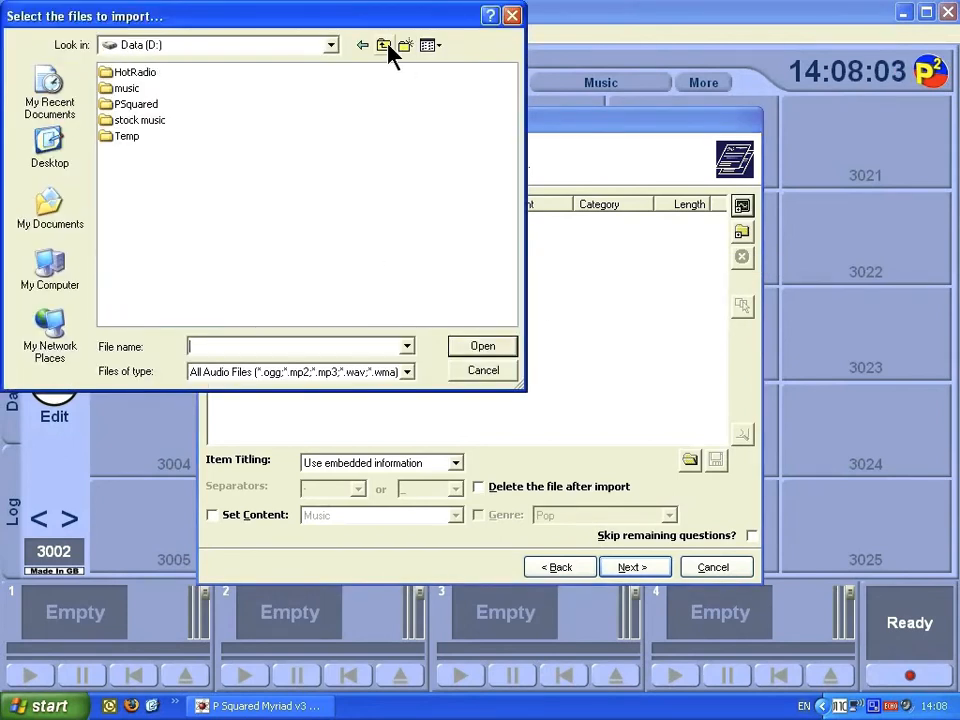
{"action": "double_click", "coordinate": [126, 88]}
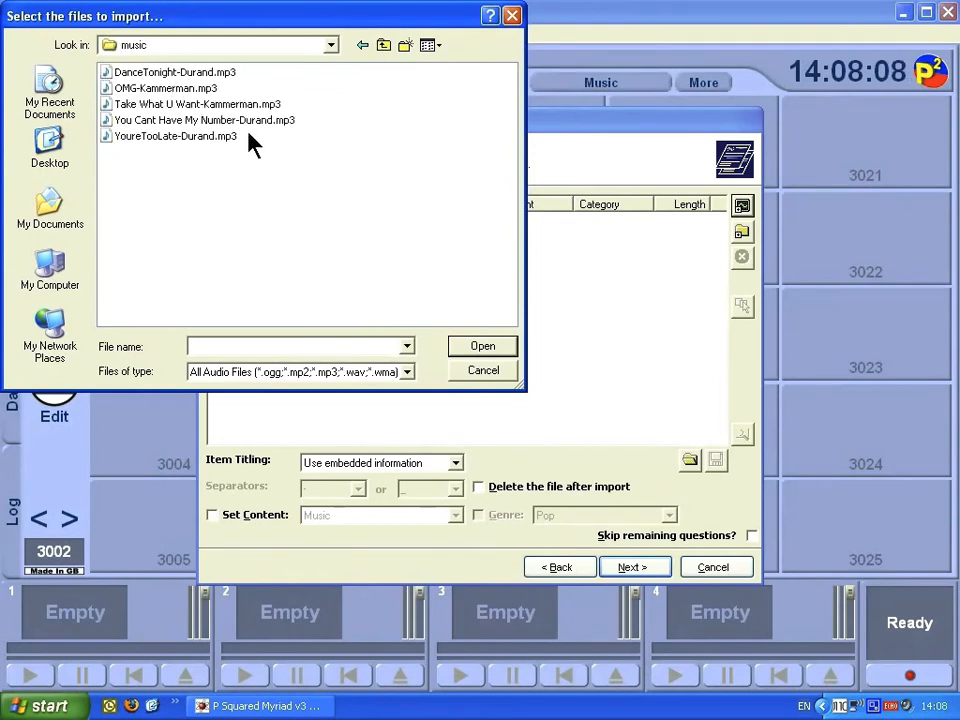
{"action": "mouse_move", "coordinate": [160, 80]}
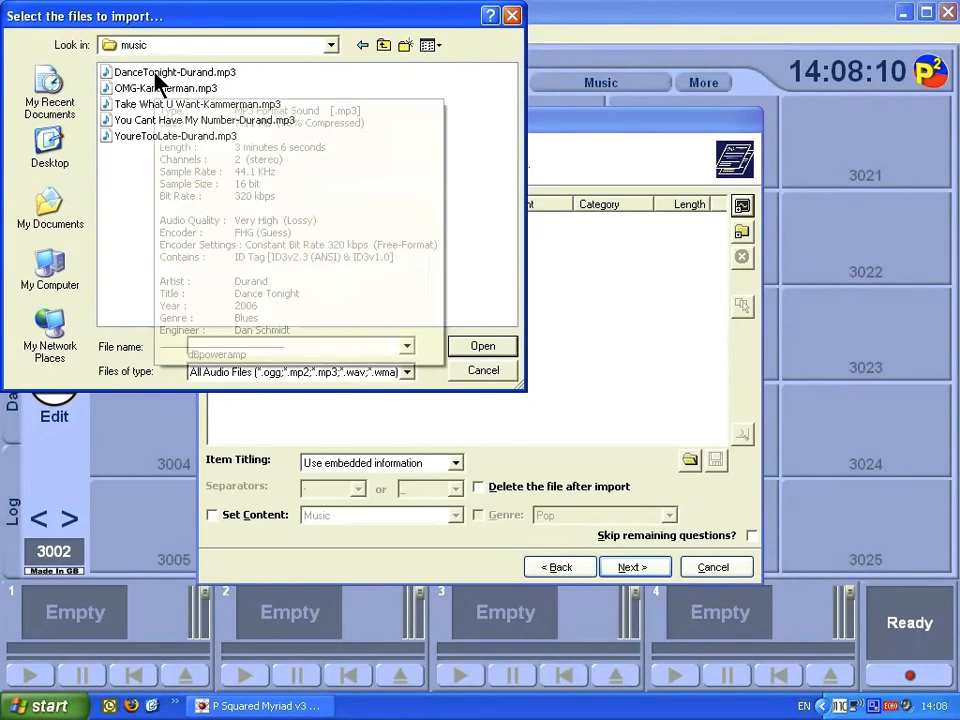
{"action": "left_click", "coordinate": [160, 80]}
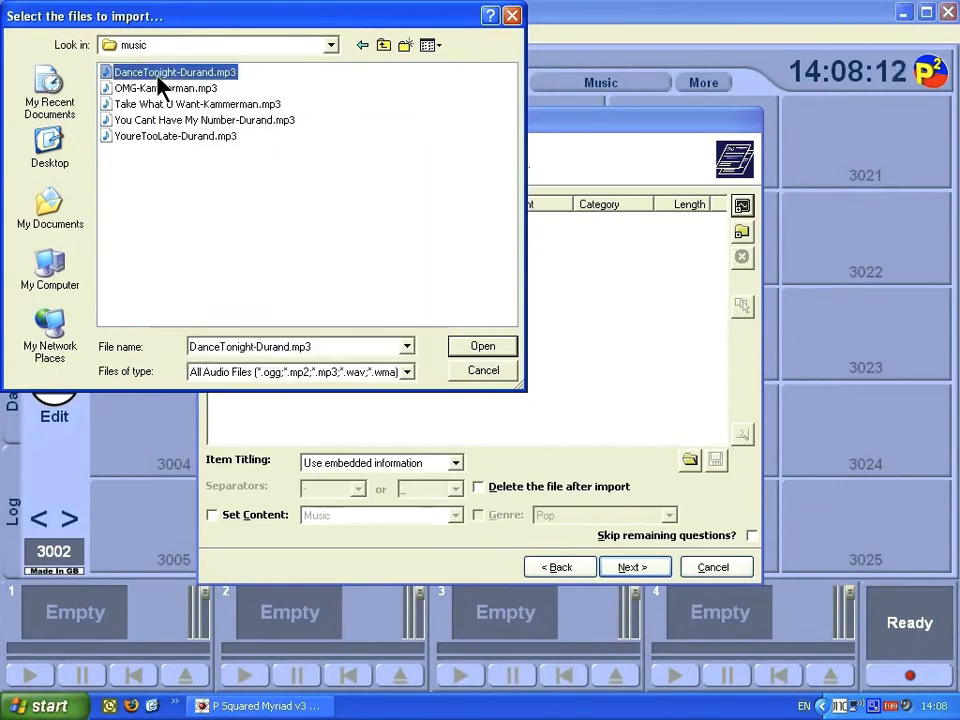
{"action": "left_click", "coordinate": [160, 90], "text": "ctrl"}
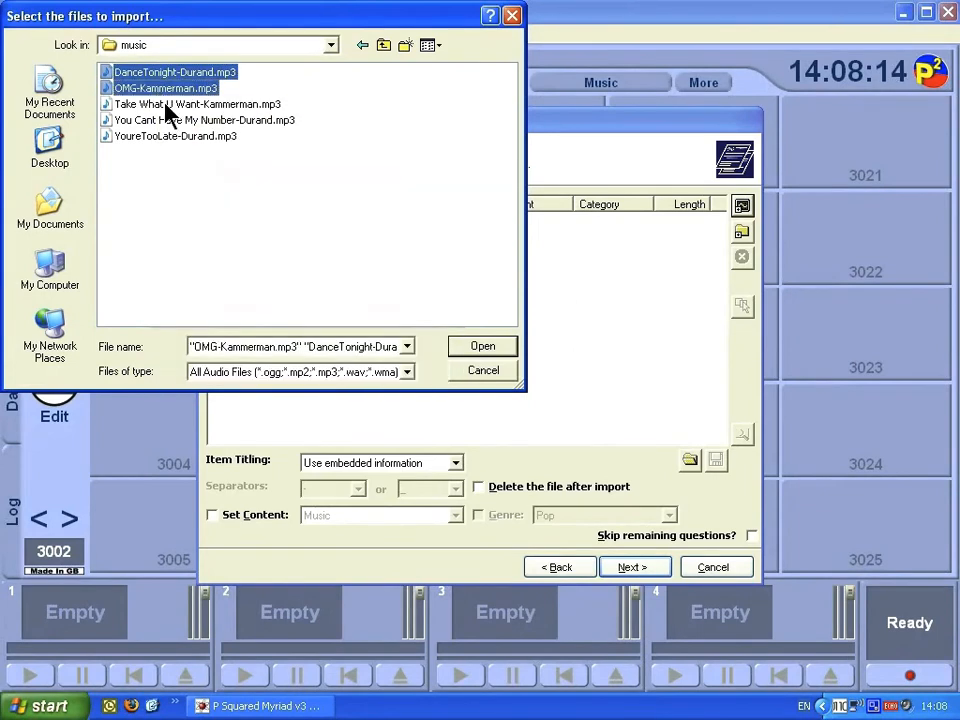
{"action": "left_click", "coordinate": [485, 345]}
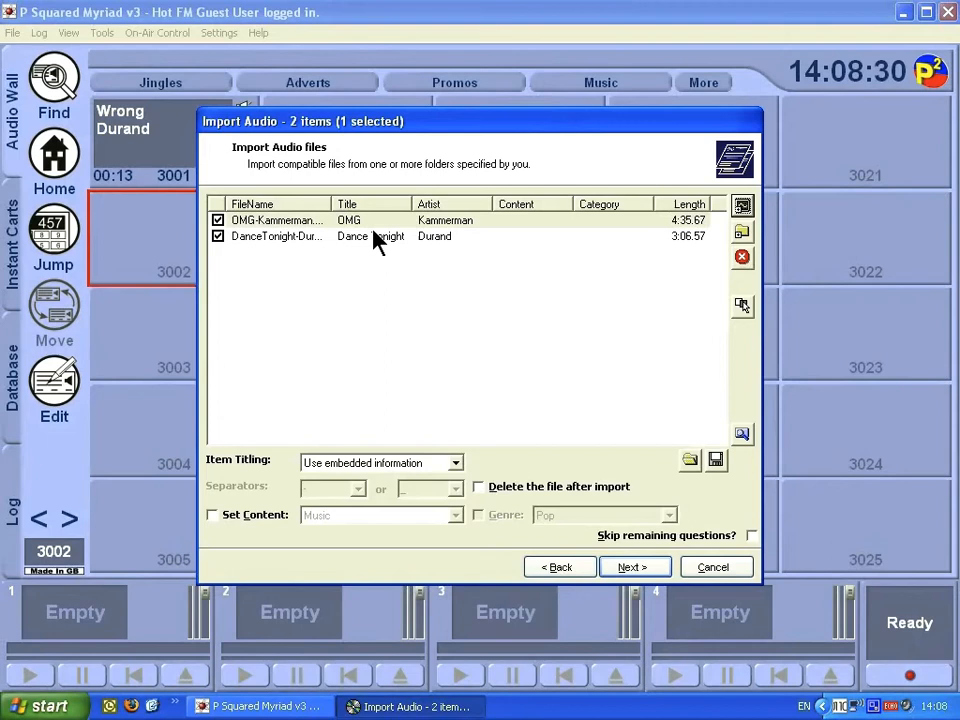
Import the listed files into sequential carts starting from 3002, with automatic trimming of silence at the start of the audio enabled.
{"action": "left_click", "coordinate": [622, 568]}
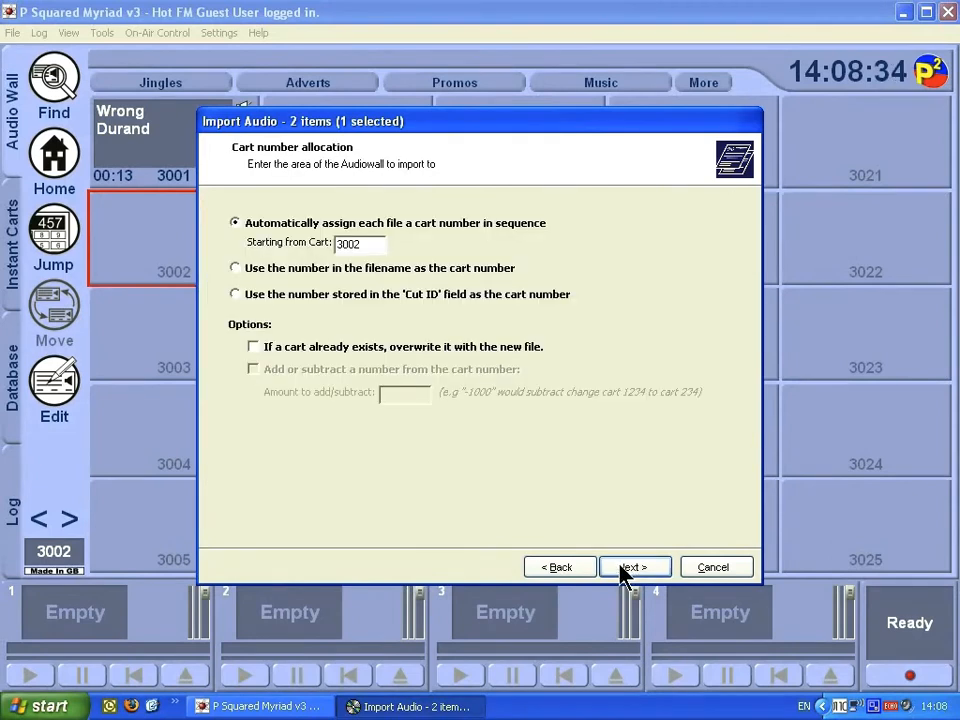
{"action": "left_click", "coordinate": [622, 568]}
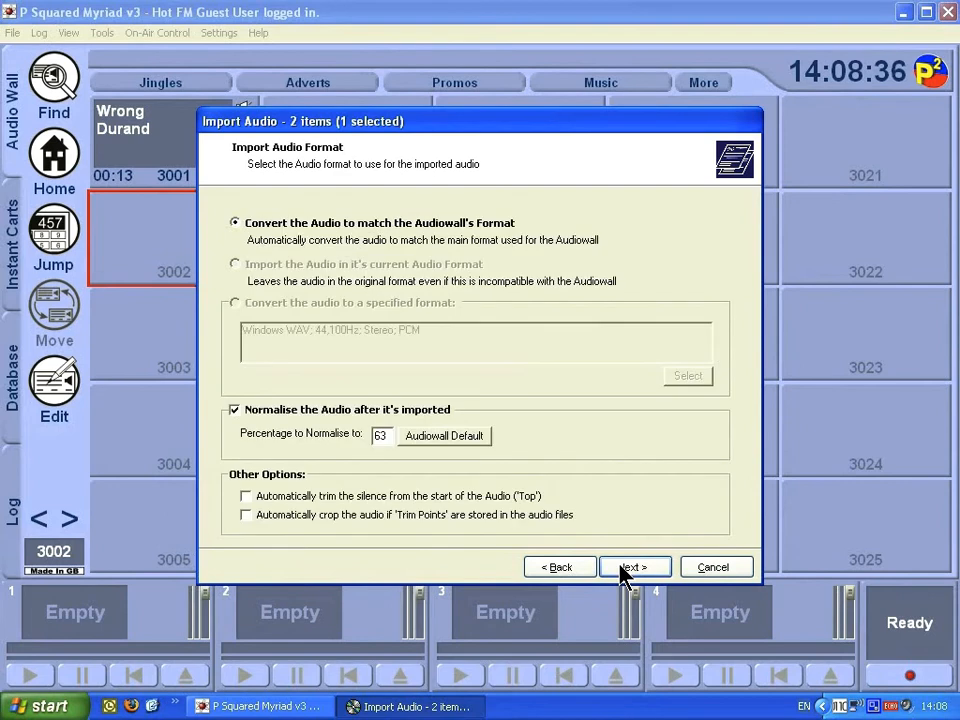
{"action": "left_click", "coordinate": [475, 494]}
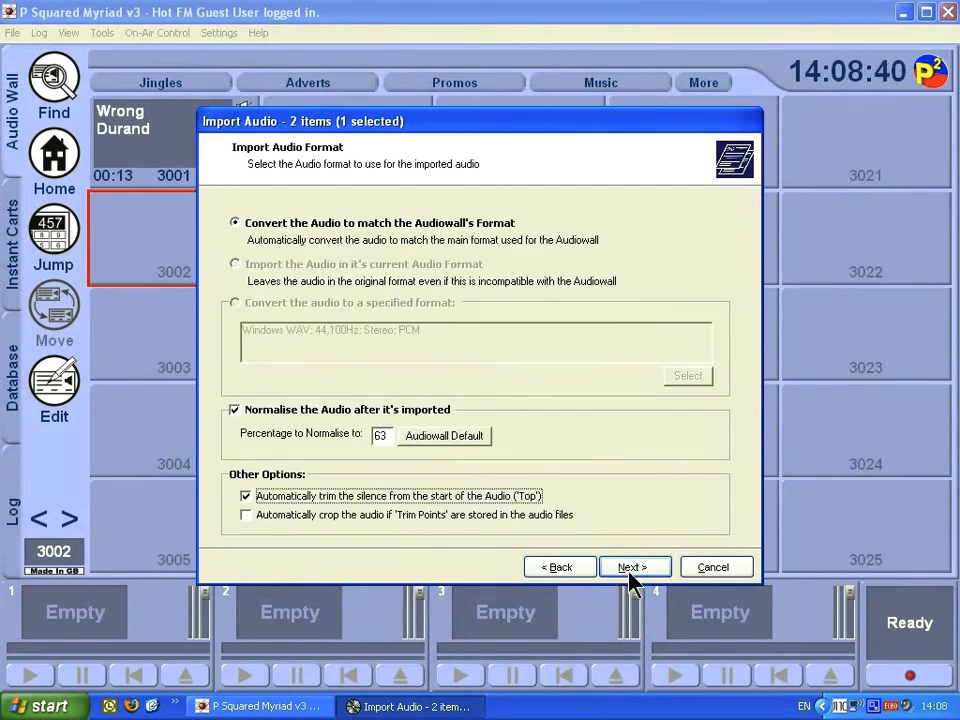
{"action": "left_click", "coordinate": [628, 570]}
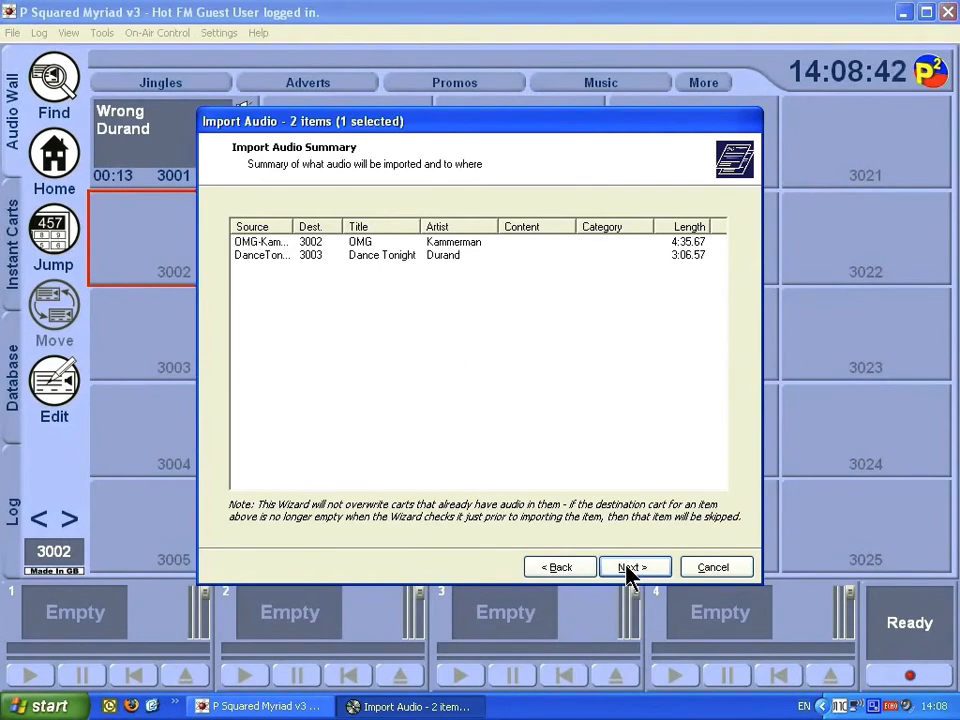
{"action": "left_click", "coordinate": [628, 568]}
{"action": "left_click", "coordinate": [462, 408]}
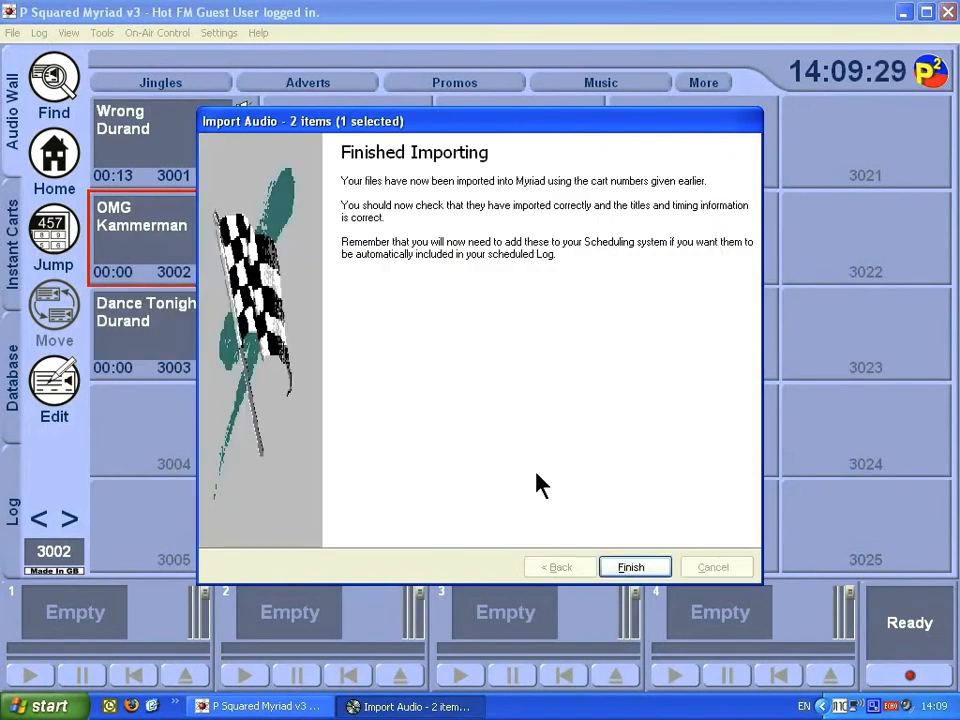
{"action": "left_click", "coordinate": [648, 570]}
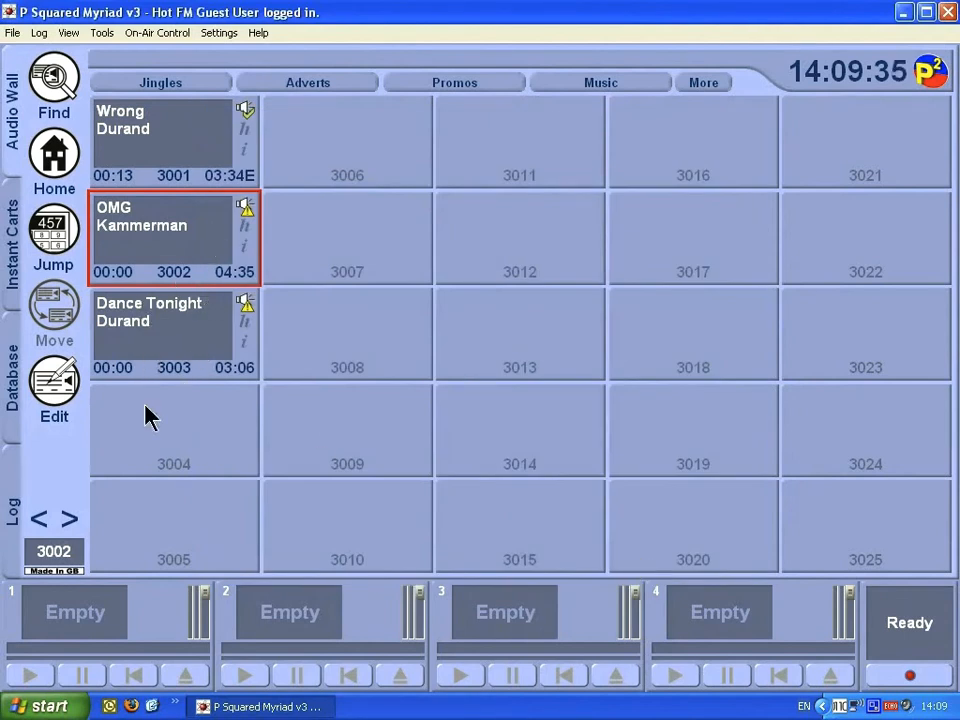
Start the Import Wizard from empty cart 3004 with Rip audio tracks from CD as the source, and widen the track list's Title column.
{"action": "left_click", "coordinate": [174, 430]}
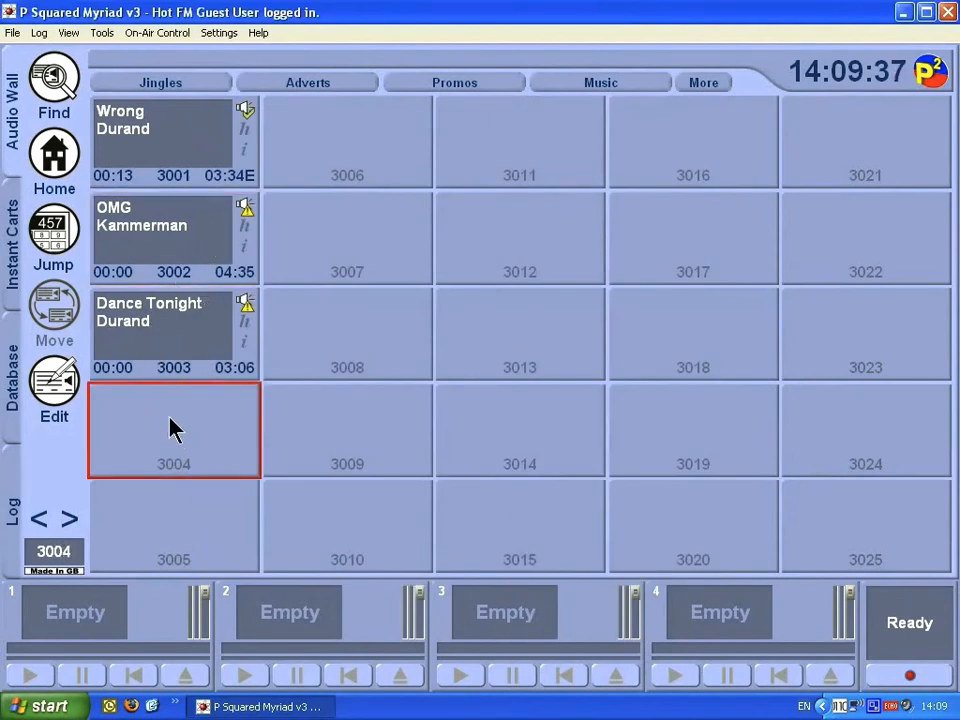
{"action": "right_click", "coordinate": [176, 430]}
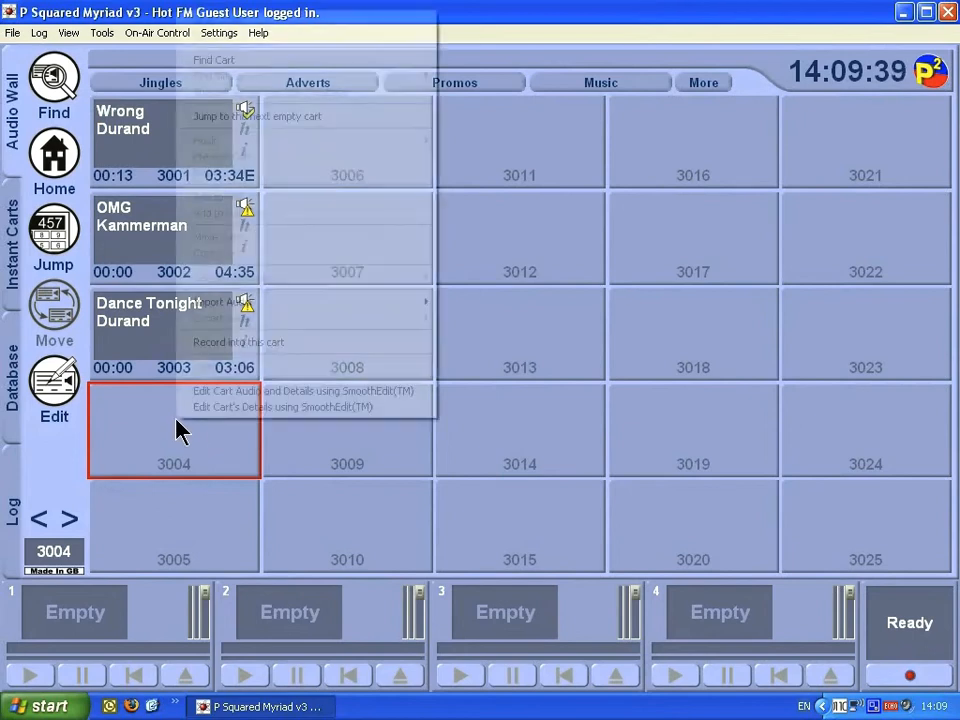
{"action": "mouse_move", "coordinate": [318, 310]}
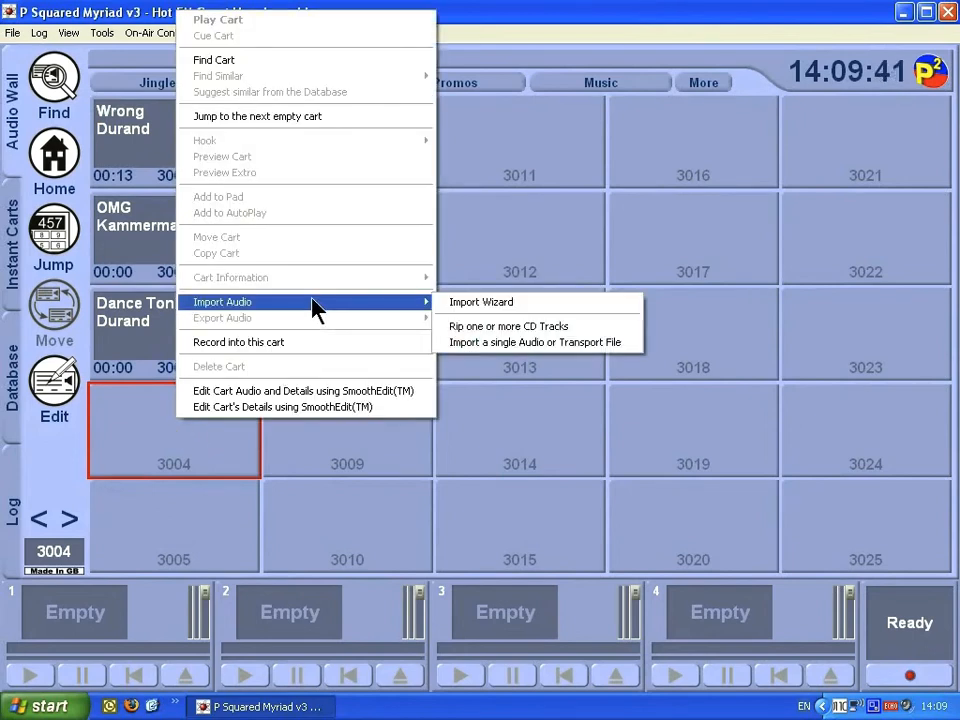
{"action": "left_click", "coordinate": [606, 306]}
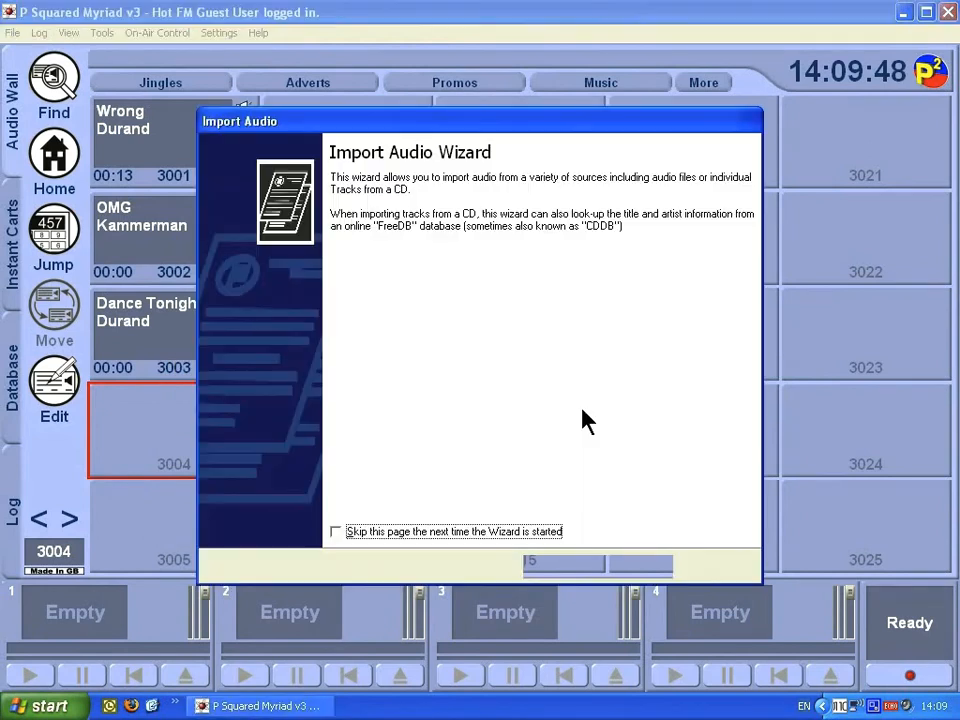
{"action": "left_click", "coordinate": [638, 567]}
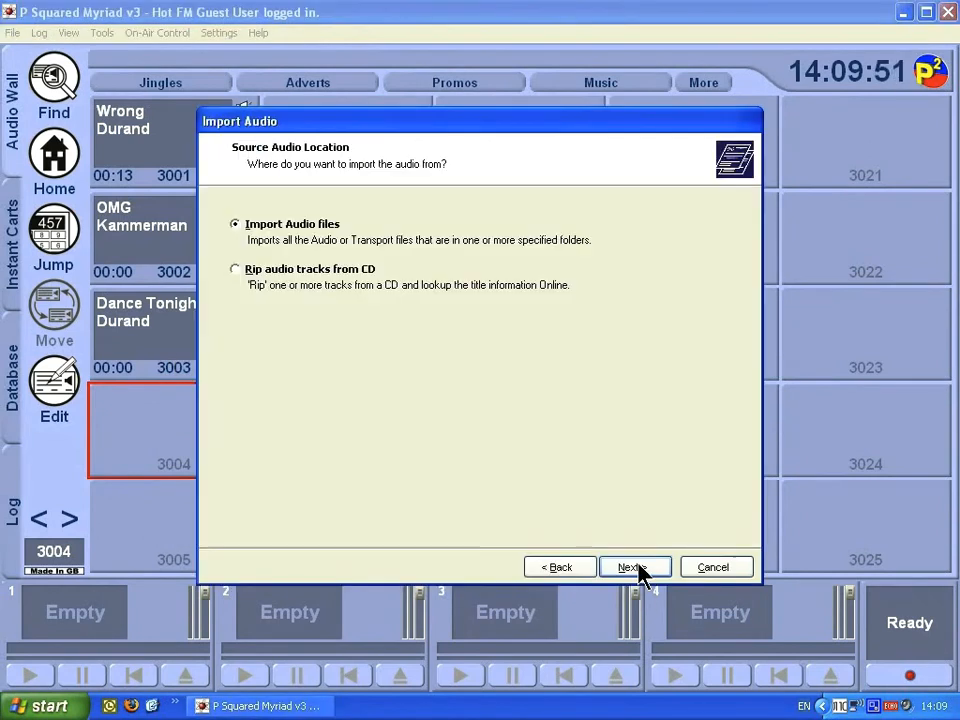
{"action": "left_click", "coordinate": [345, 286]}
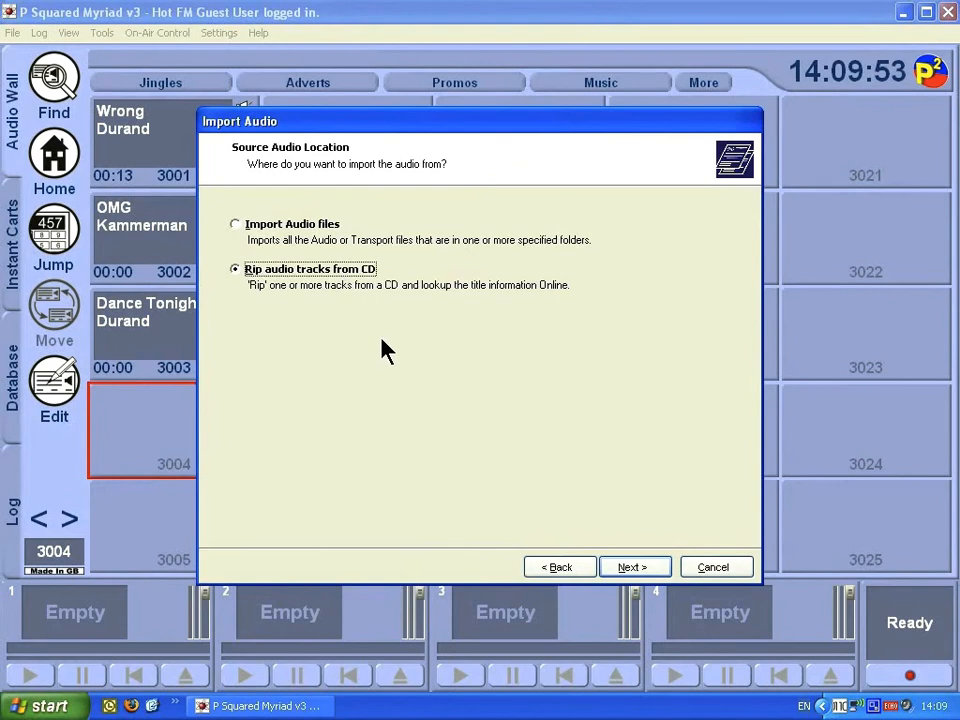
{"action": "left_click", "coordinate": [655, 568]}
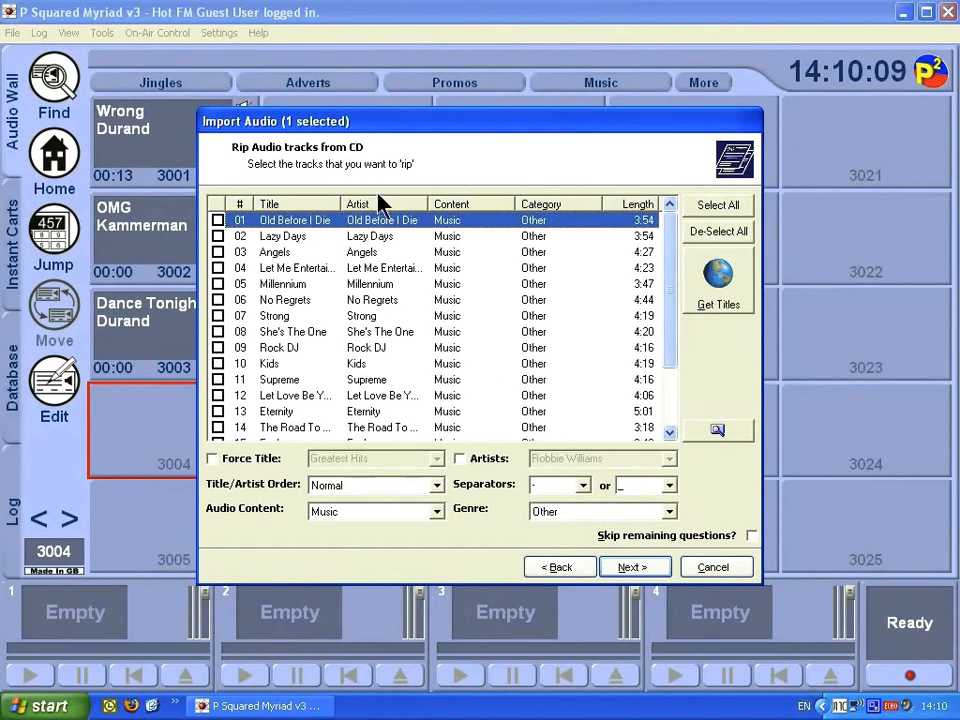
{"action": "left_click_drag", "start_coordinate": [339, 204], "coordinate": [360, 204]}
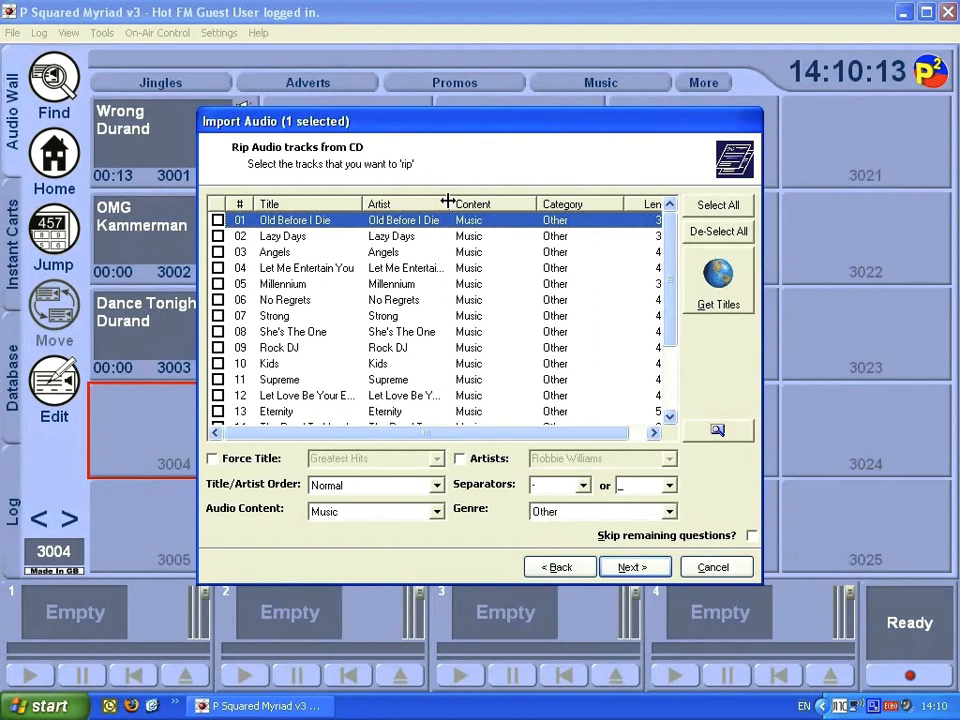
Select track 01, Old Before I Die, for ripping, with the artist forced to Robbie Williams and the genre set to Pop.
{"action": "left_click_drag", "start_coordinate": [446, 205], "coordinate": [489, 203]}
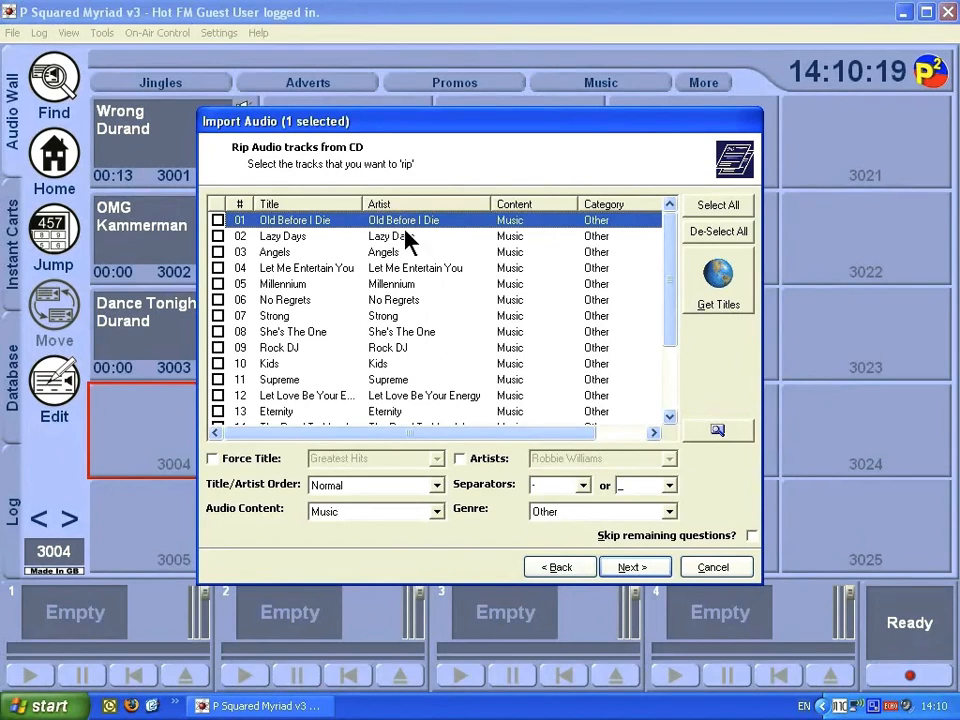
{"action": "left_click", "coordinate": [217, 220]}
{"action": "left_click", "coordinate": [460, 459]}
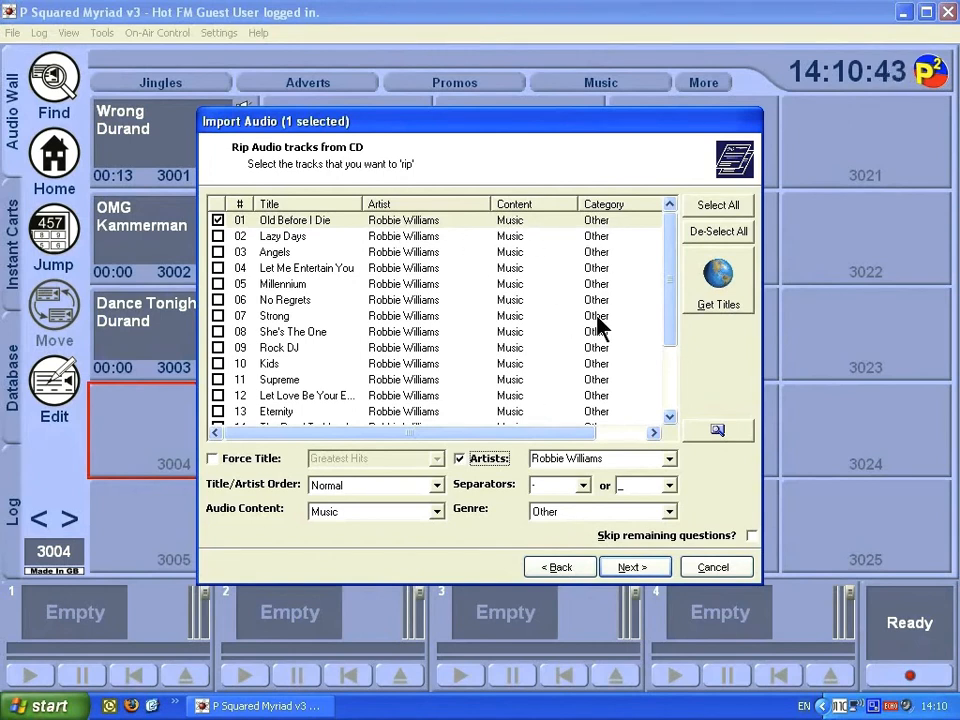
{"action": "left_click", "coordinate": [574, 513]}
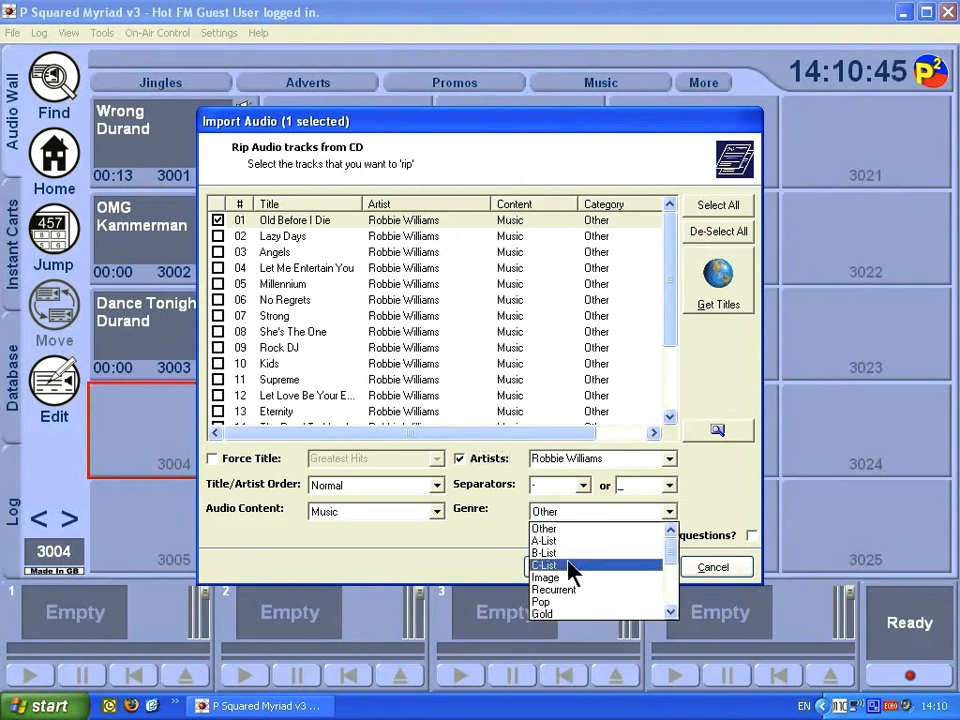
{"action": "left_click", "coordinate": [558, 604]}
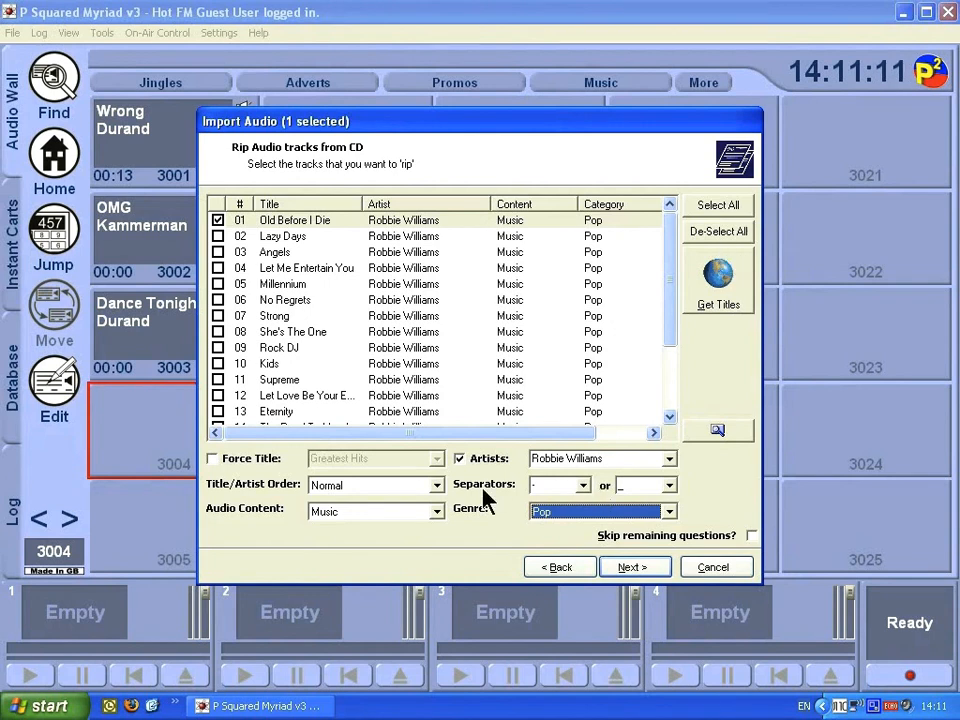
Rip the selected track into cart 3004, keeping the Audiowall format, normalising and start-silence trimming options, and finish the wizard.
{"action": "left_click", "coordinate": [633, 568]}
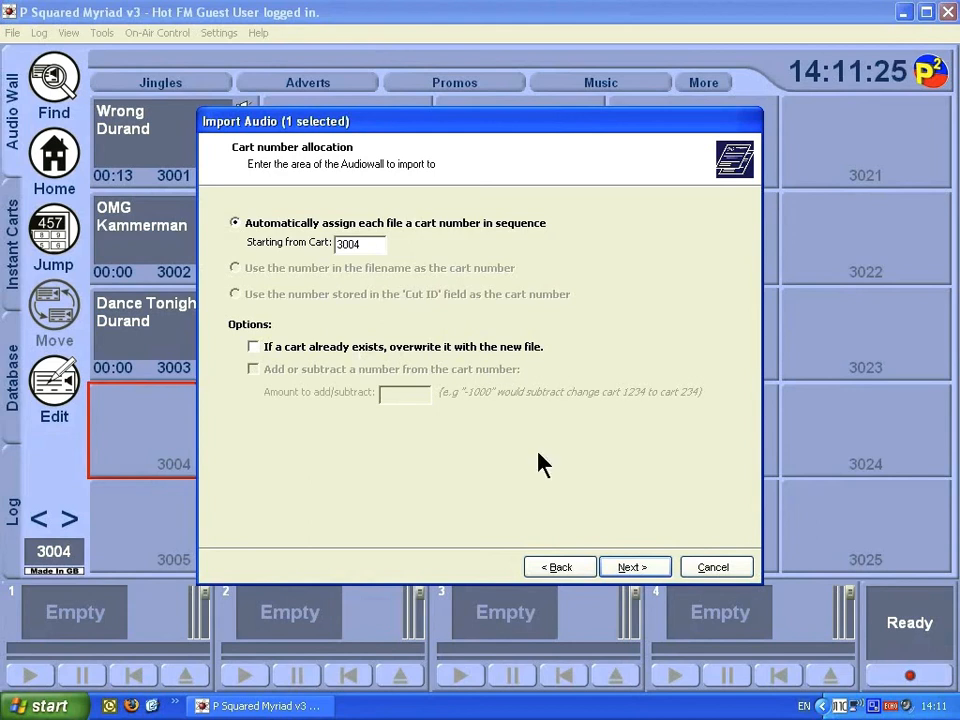
{"action": "left_click", "coordinate": [632, 568]}
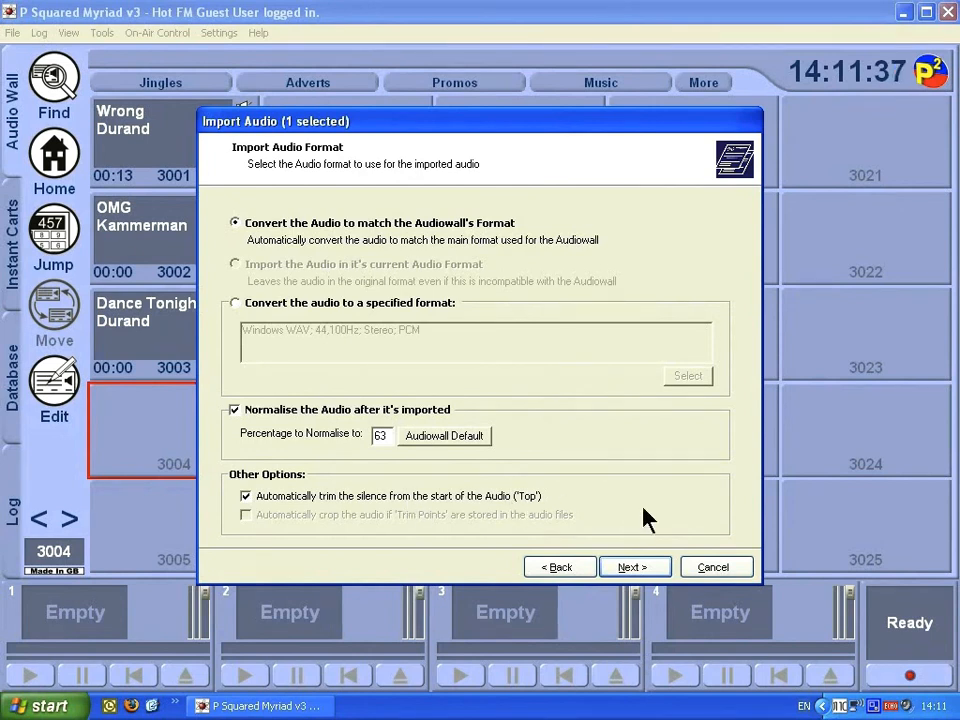
{"action": "left_click", "coordinate": [621, 569]}
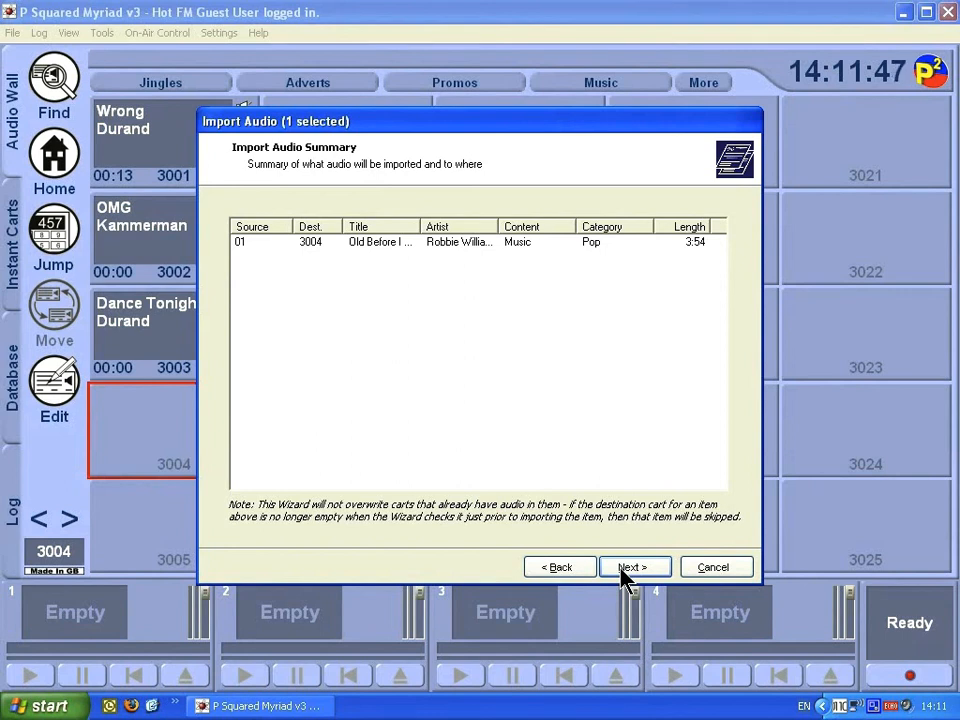
{"action": "left_click", "coordinate": [621, 568]}
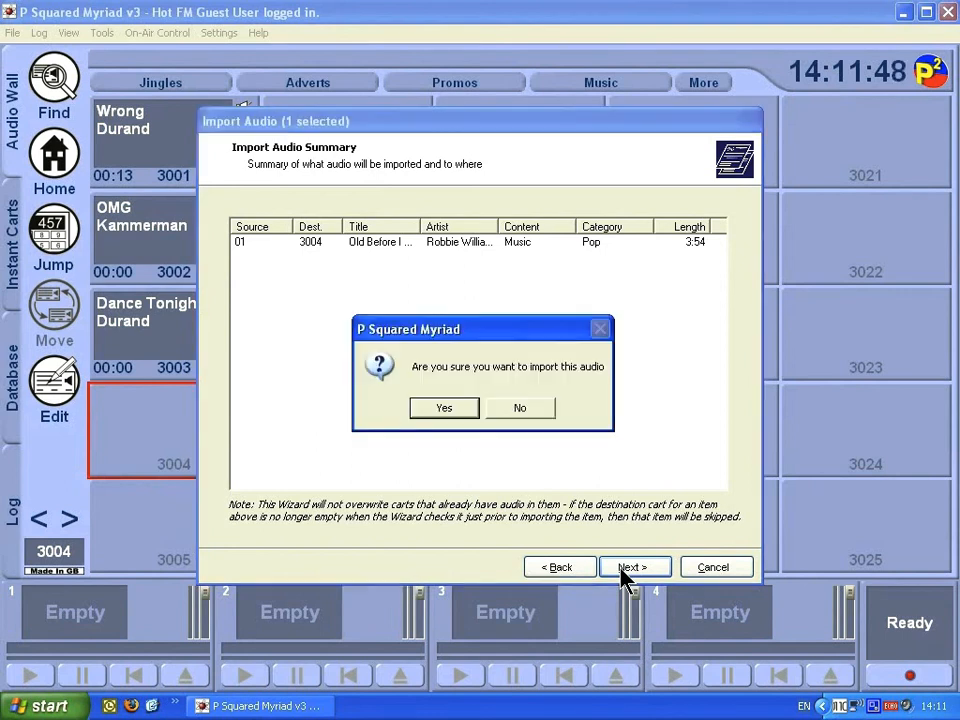
{"action": "left_click", "coordinate": [468, 414]}
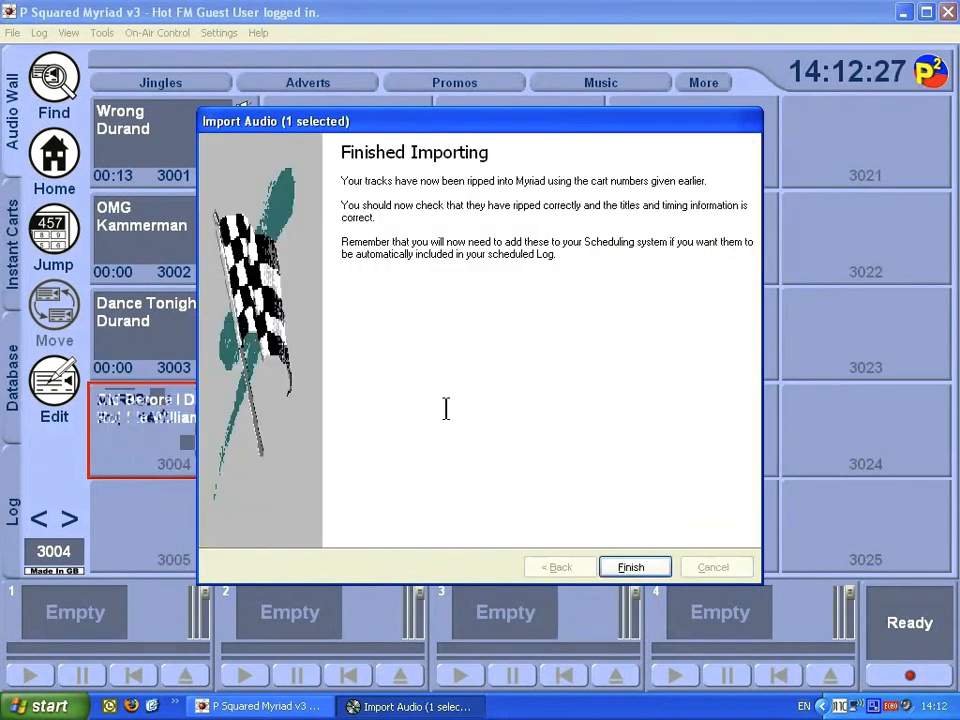
{"action": "left_click", "coordinate": [614, 568]}
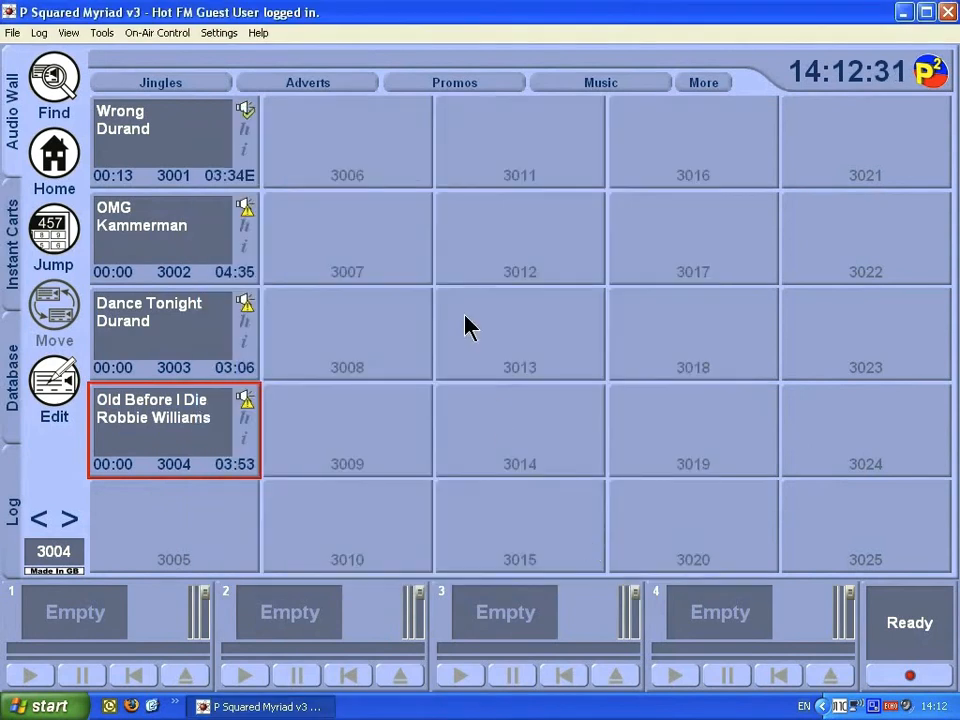